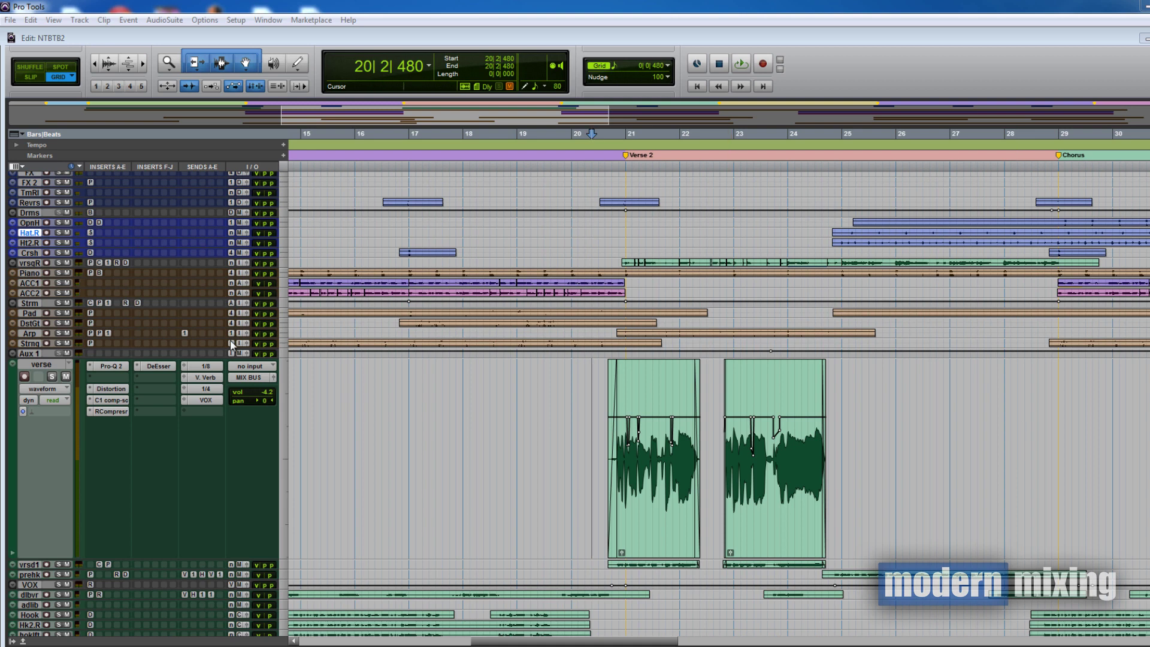
Show the verse track's volume automation instead of the waveform, zoom in, and select the Grabber
{"action": "left_click", "coordinate": [67, 388]}
{"action": "left_click", "coordinate": [70, 452]}
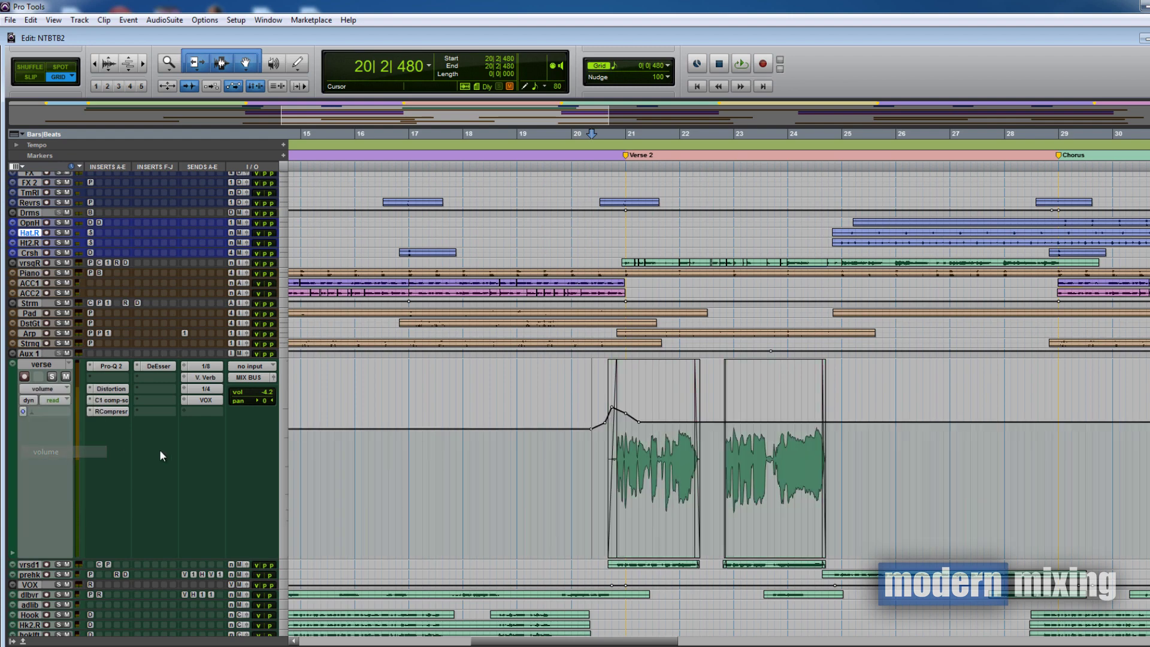
{"action": "key", "text": "ctrl+]"}
{"action": "key", "text": "Escape"}
{"action": "key", "text": "Escape"}
{"action": "key", "text": "Escape"}
{"action": "key", "text": "Escape"}
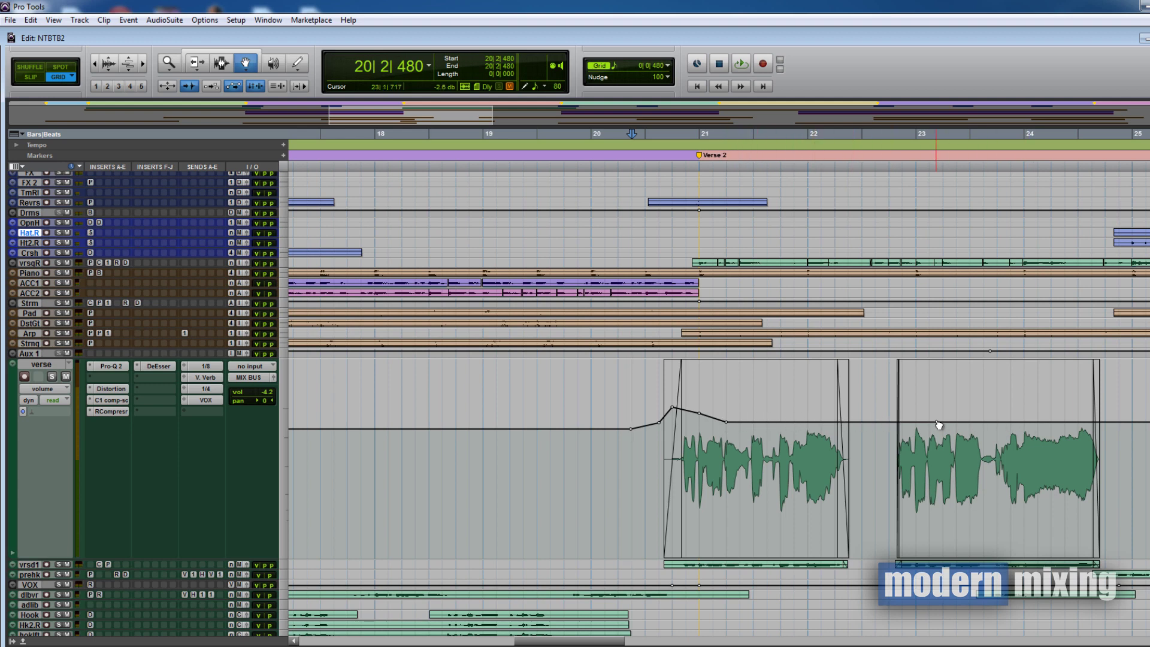
{"action": "key", "text": "F6+F7"}
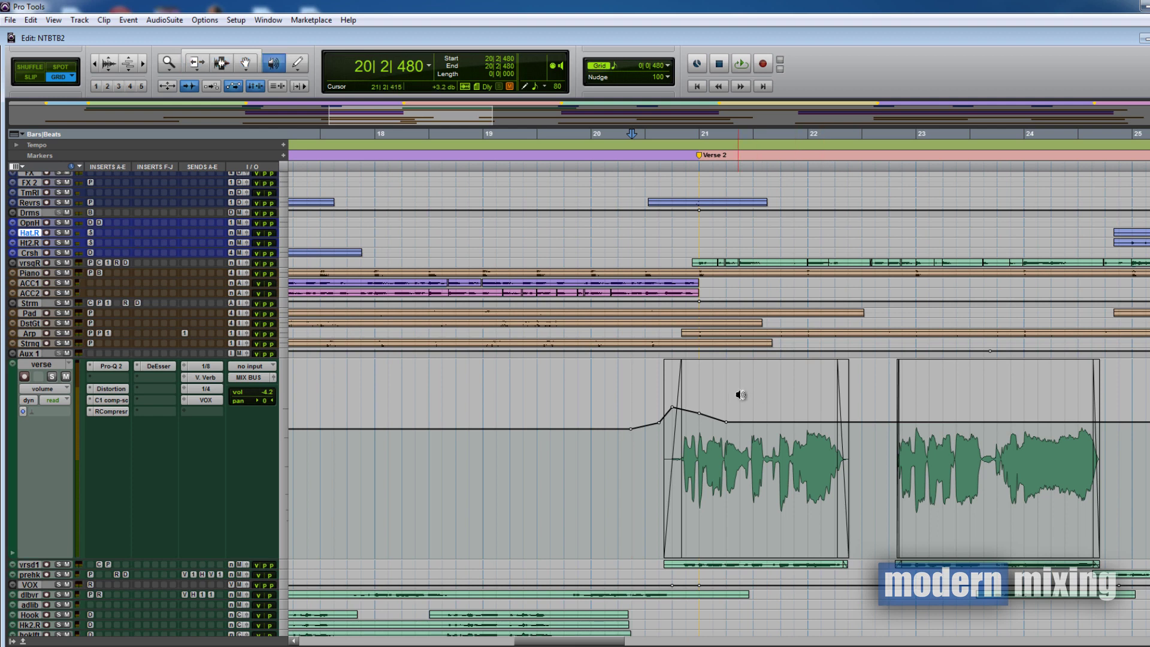
{"action": "key", "text": "Escape"}
{"action": "key", "text": "Escape"}
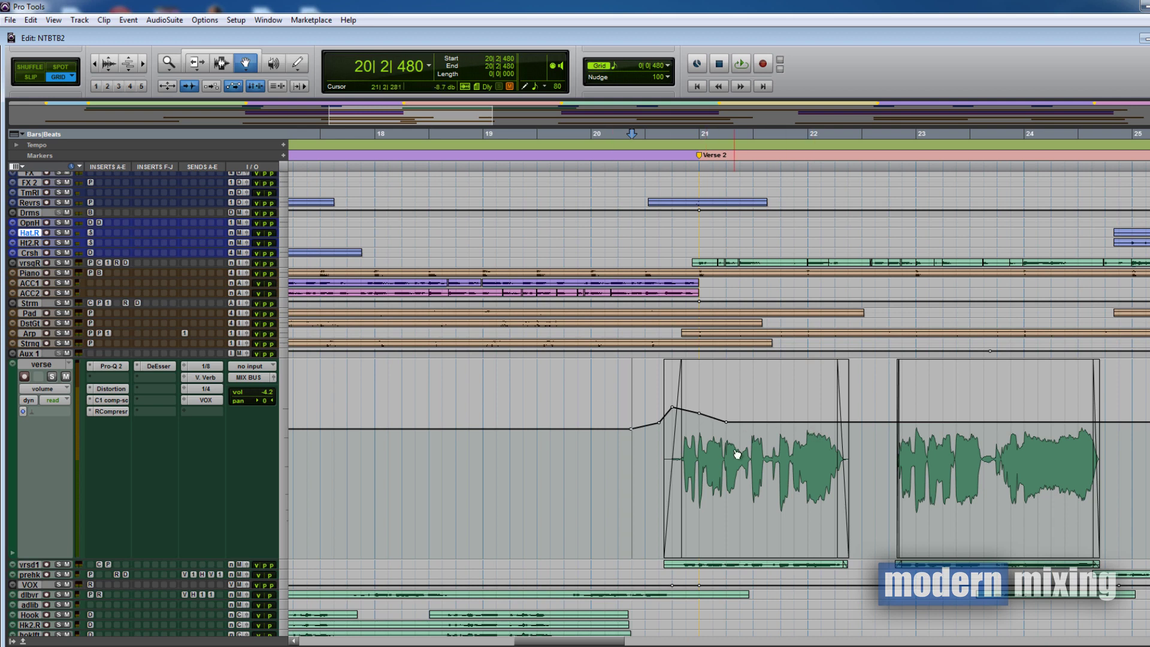
In Smart Tool mode, pull the boost's peak breakpoint down slightly, then undo the move
{"action": "key", "text": "ctrl+7"}
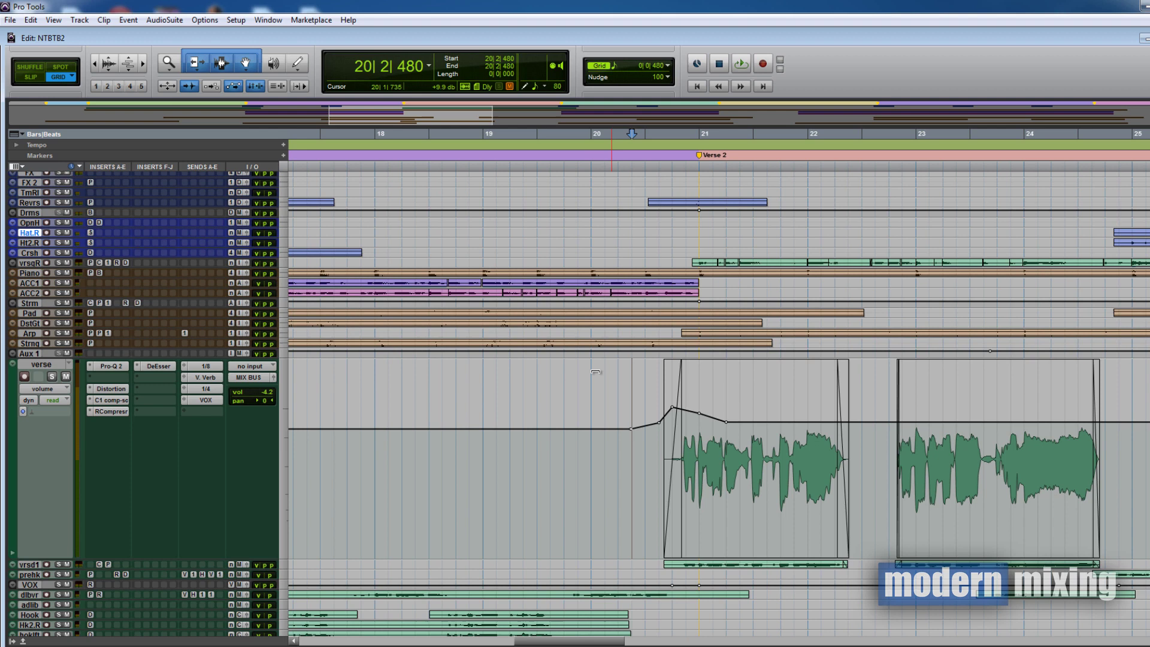
{"action": "key", "text": "Escape"}
{"action": "key", "text": "Escape"}
{"action": "key", "text": "Escape"}
{"action": "key", "text": "Escape"}
{"action": "key", "text": "Escape"}
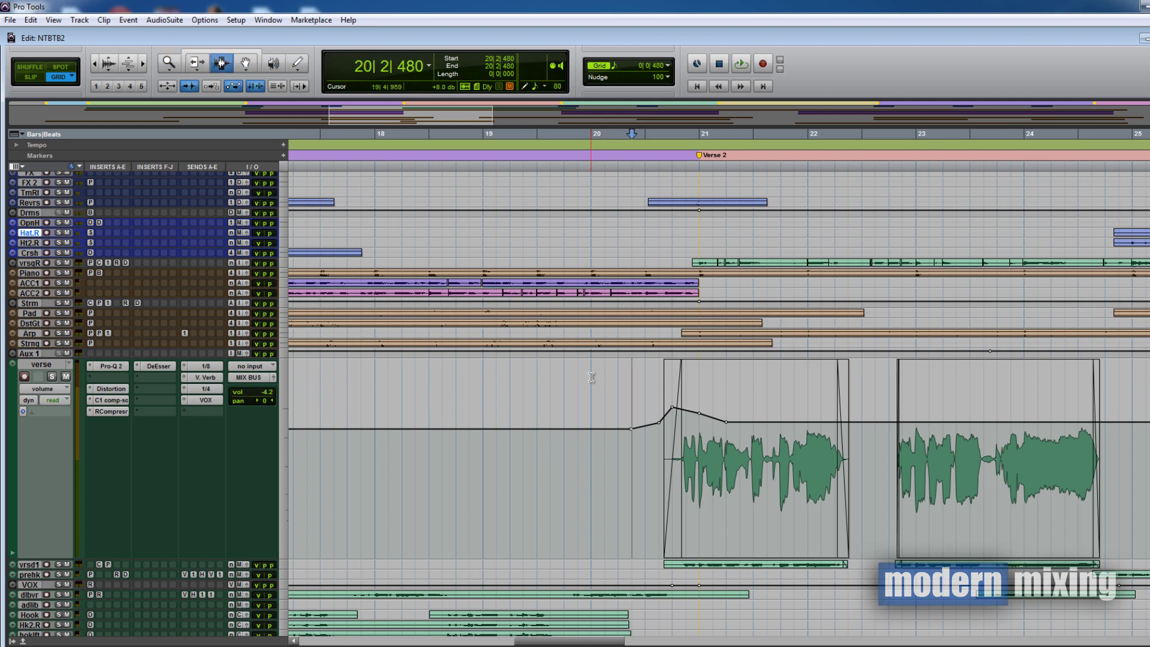
{"action": "key", "text": "ctrl+7"}
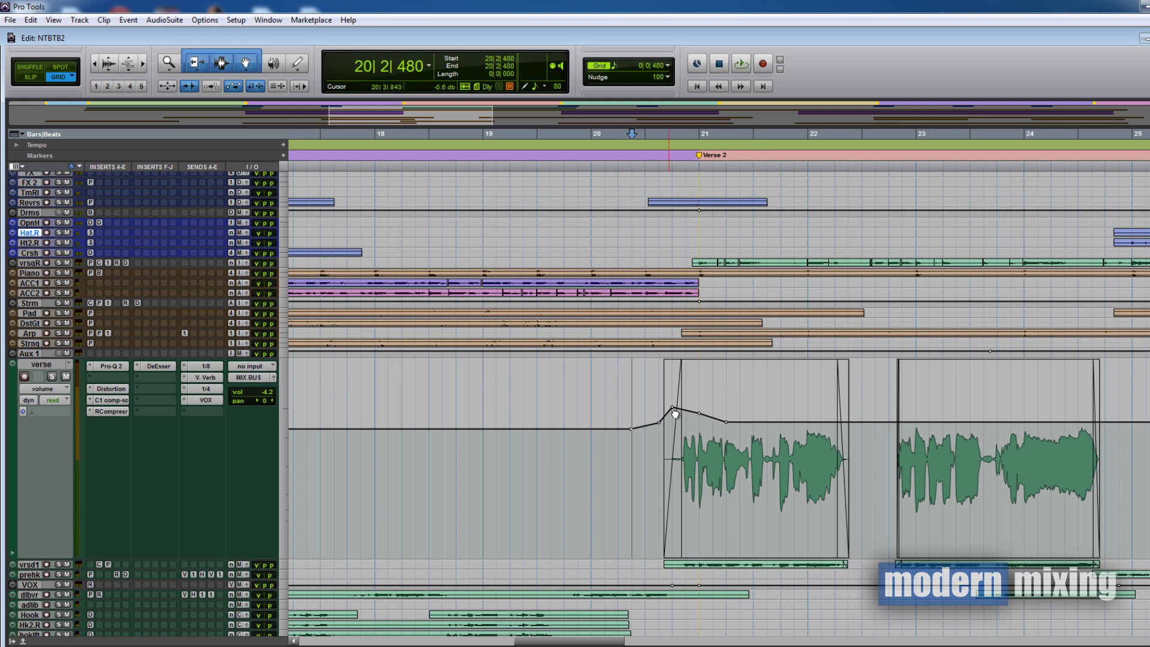
{"action": "left_click_drag", "start_coordinate": [673, 409], "coordinate": [684, 416]}
{"action": "key", "text": "ctrl+z"}
Set the verse track's volume automation mode to off
{"action": "left_click", "coordinate": [64, 389]}
{"action": "left_click", "coordinate": [124, 439]}
{"action": "left_click", "coordinate": [54, 400]}
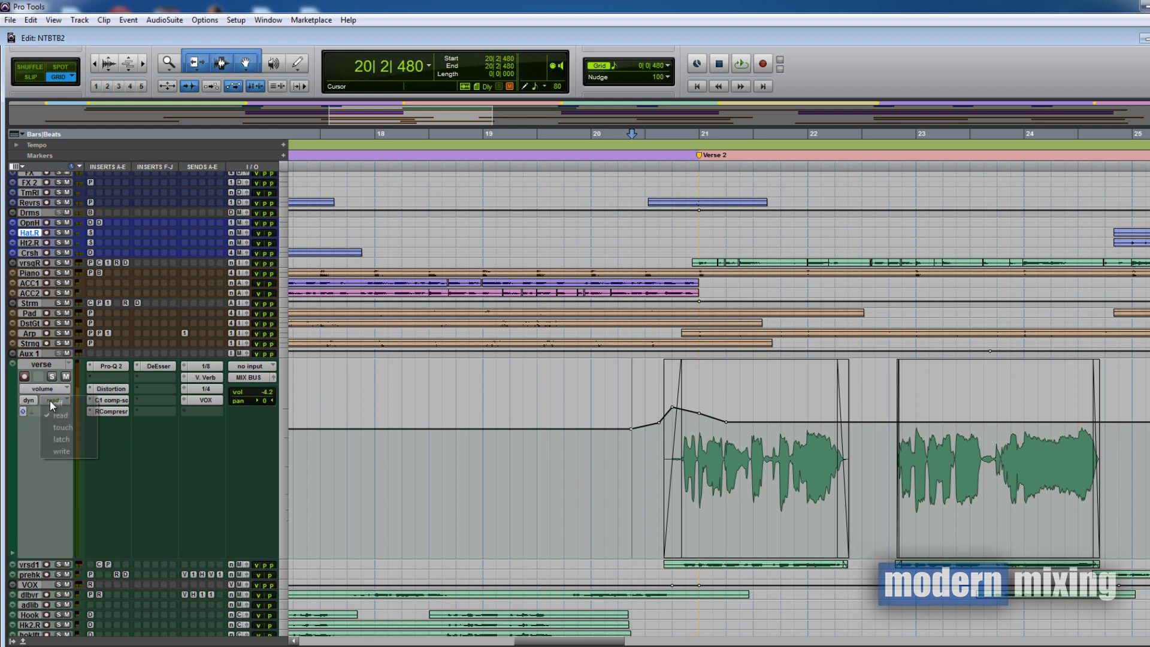
{"action": "left_click", "coordinate": [51, 403]}
With the Selector at bar 20, play the passage without the boost, then stop
{"action": "key", "text": "F9"}
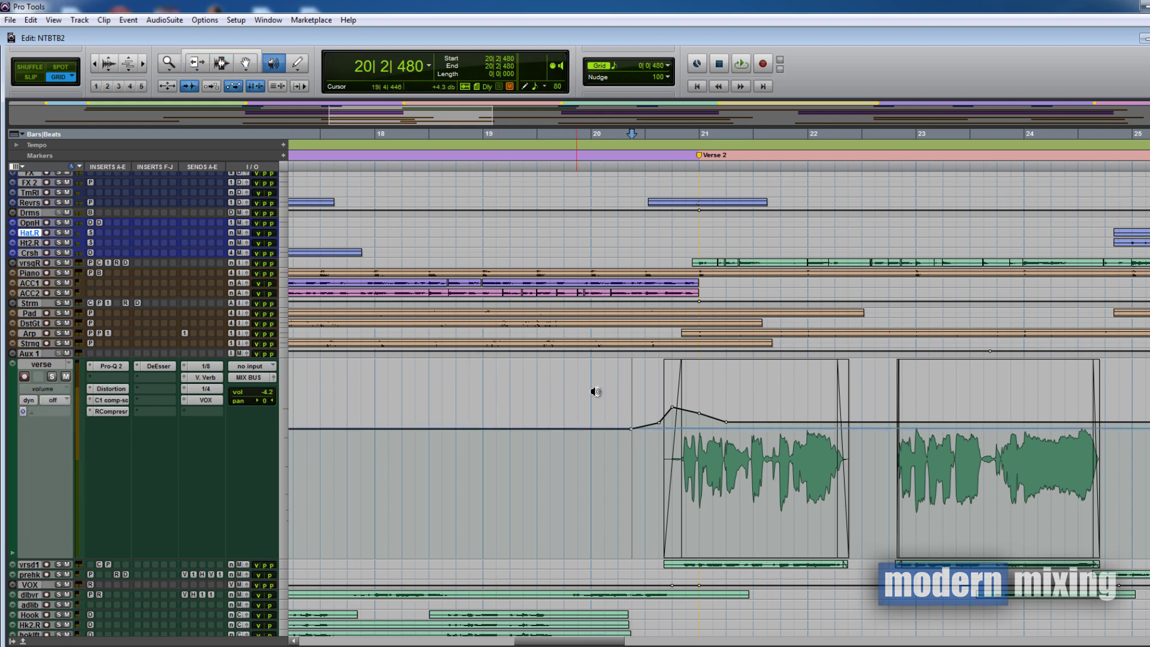
{"action": "key", "text": "F5"}
{"action": "key", "text": "F6"}
{"action": "key", "text": "F7"}
{"action": "left_click", "coordinate": [588, 393]}
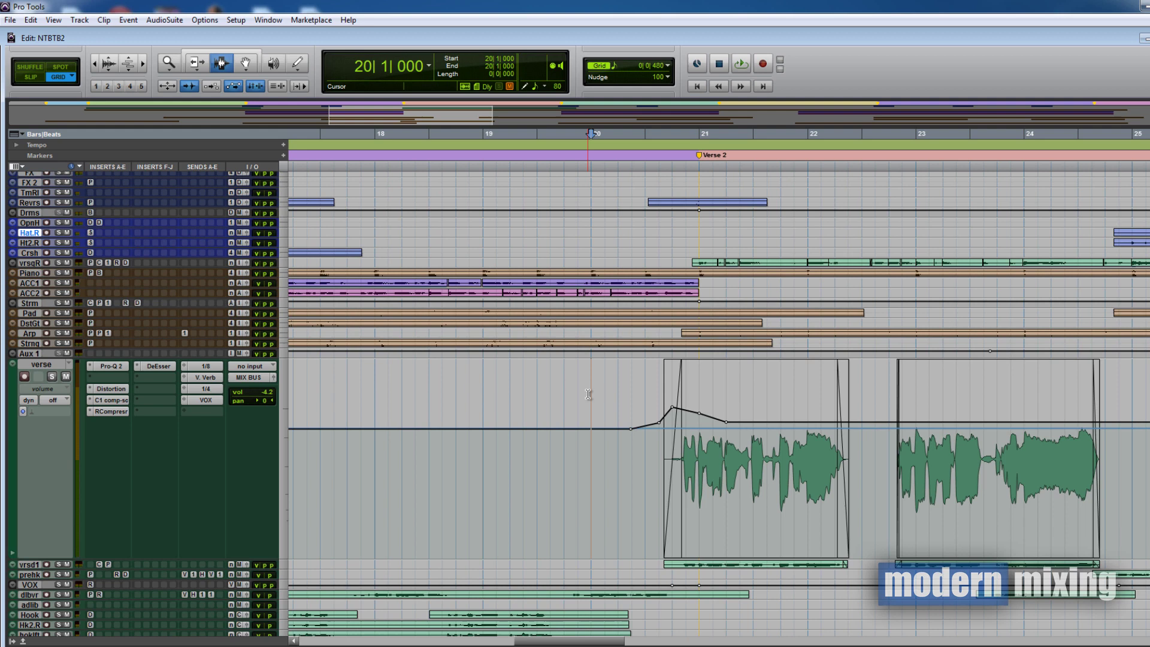
{"action": "key", "text": "space"}
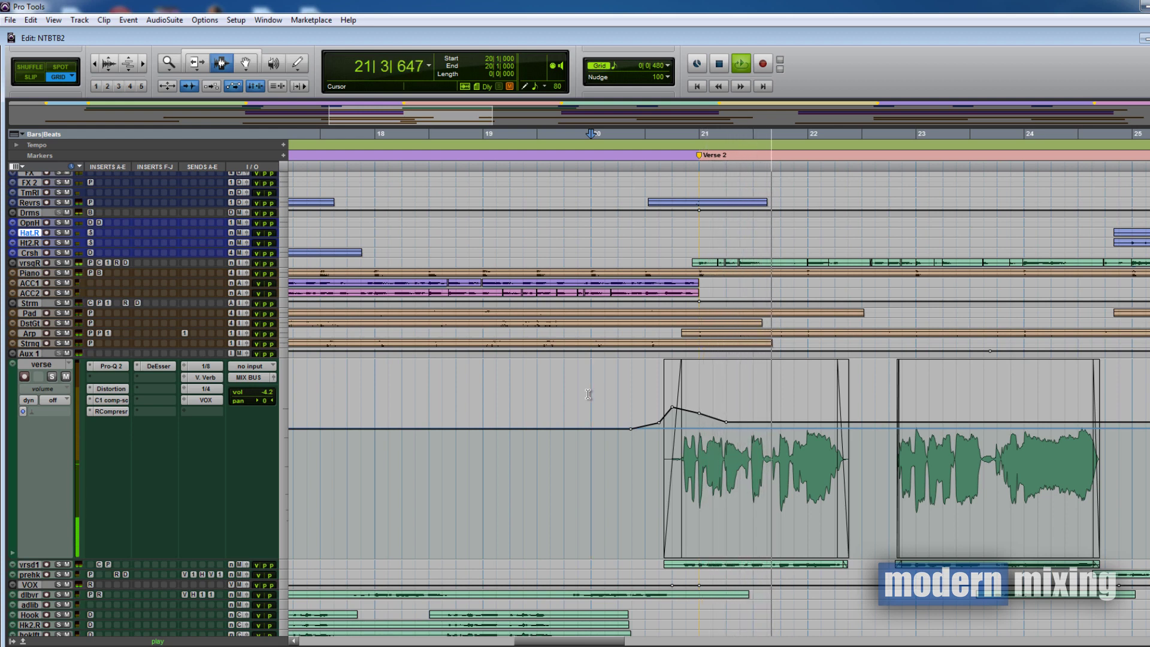
{"action": "key", "text": "space"}
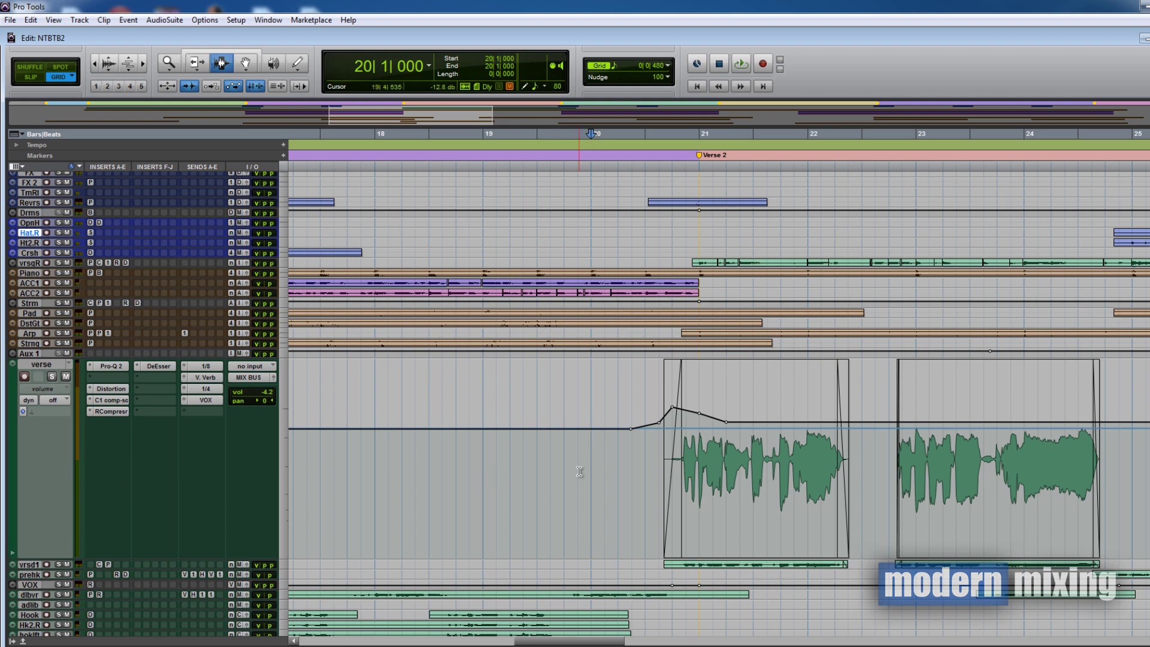
Set the verse automation back to read and play from bar 20 with the boost active
{"action": "left_click", "coordinate": [59, 400]}
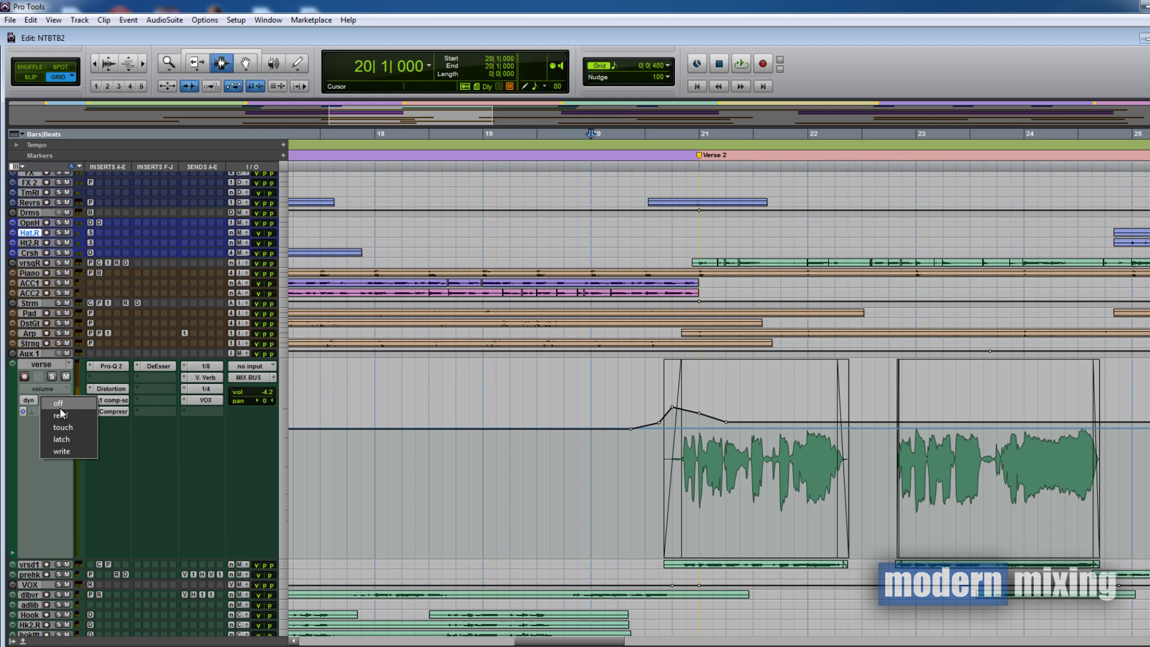
{"action": "left_click", "coordinate": [60, 411]}
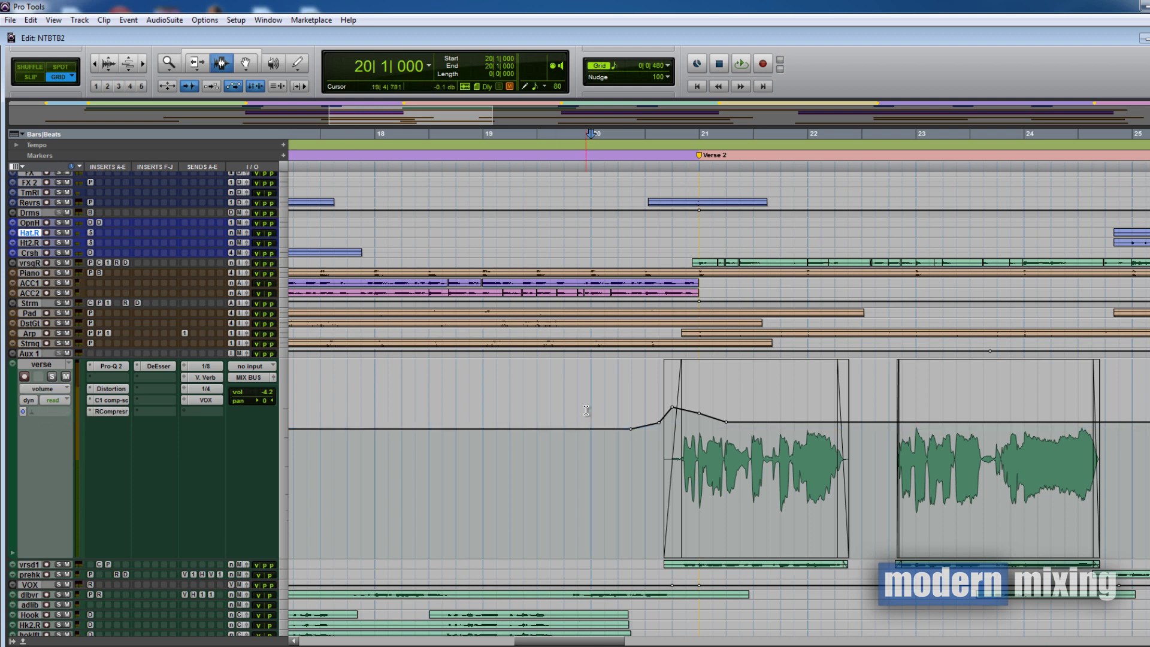
{"action": "key", "text": "space"}
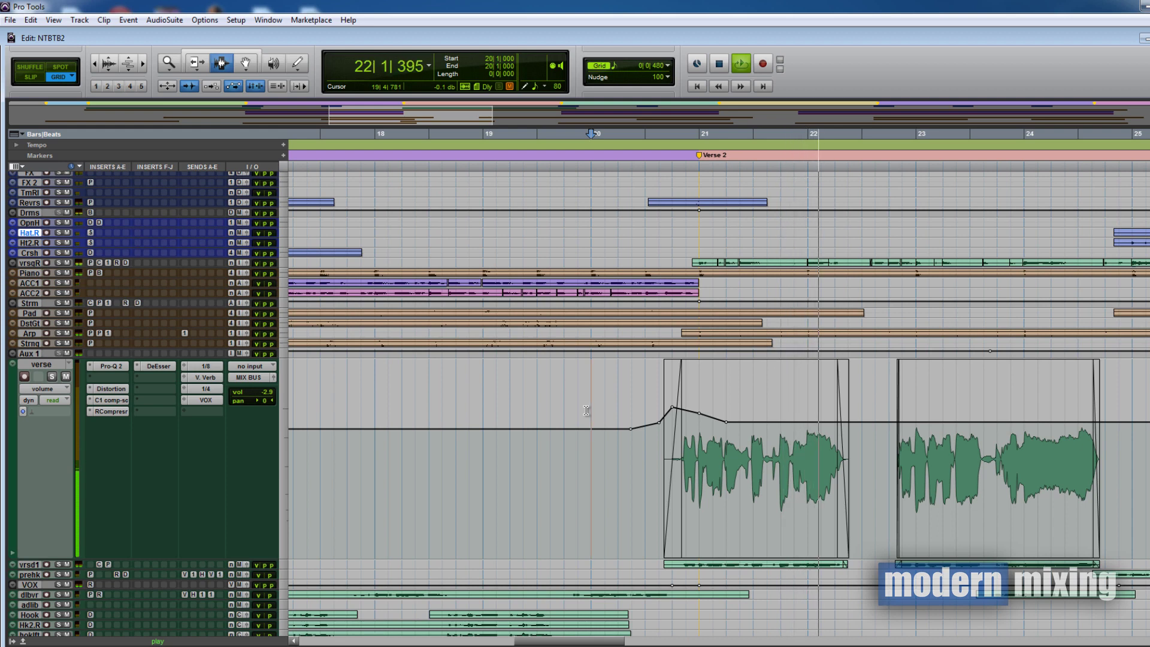
{"action": "key", "text": "space"}
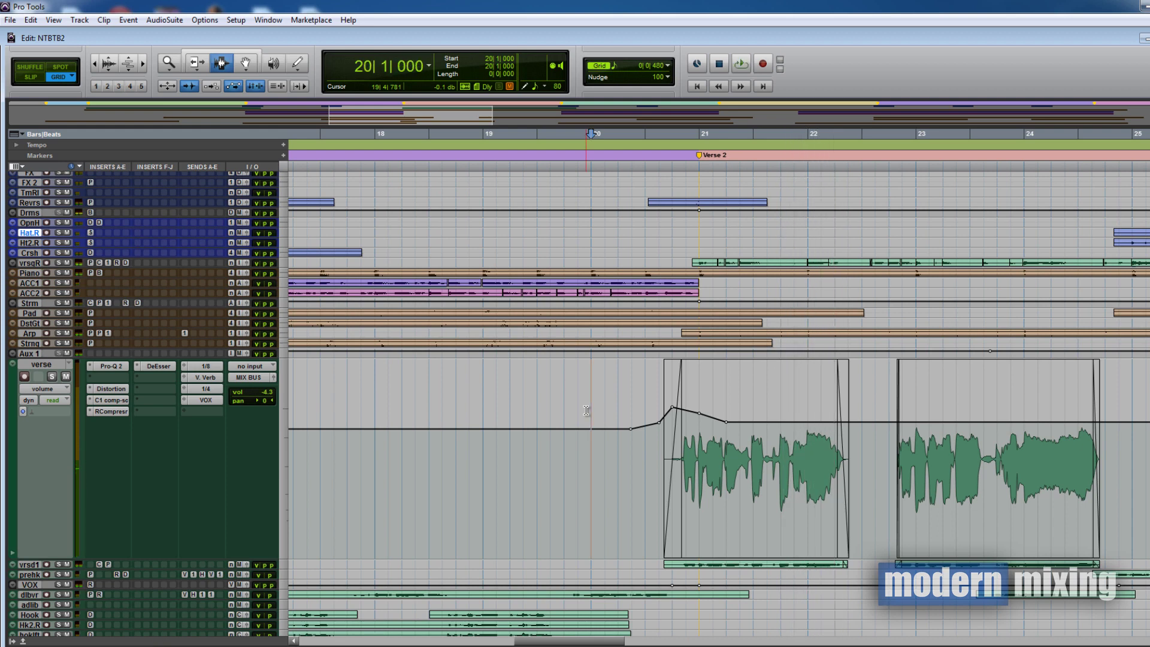